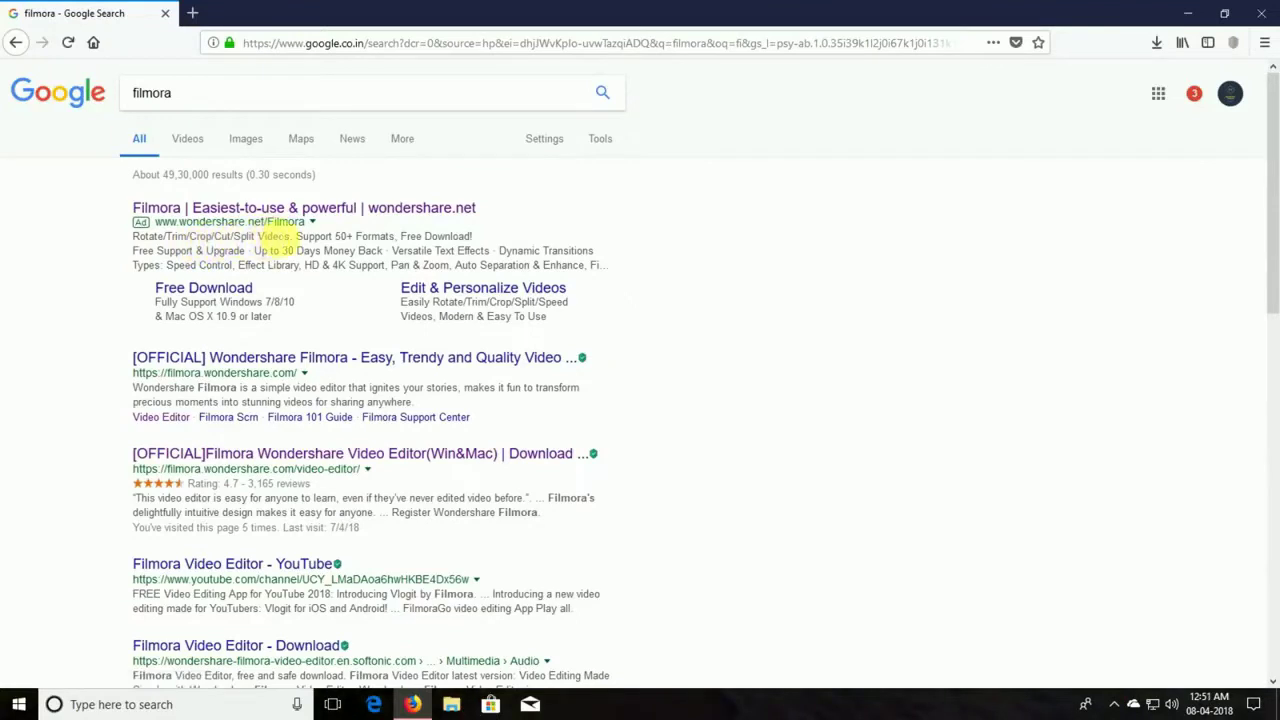
Open the sponsored wondershare.net Filmora page from the search results, view it, and minimize the browser.
{"action": "left_click", "coordinate": [303, 212]}
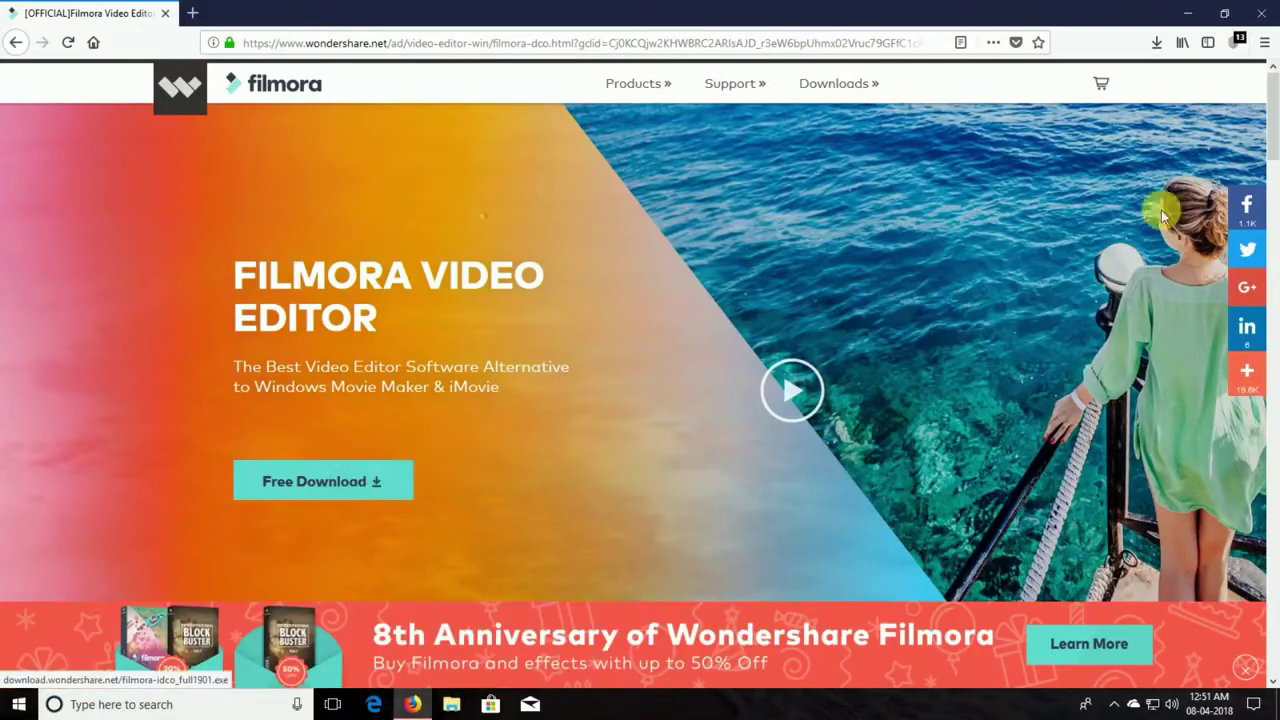
{"action": "left_click", "coordinate": [1197, 12]}
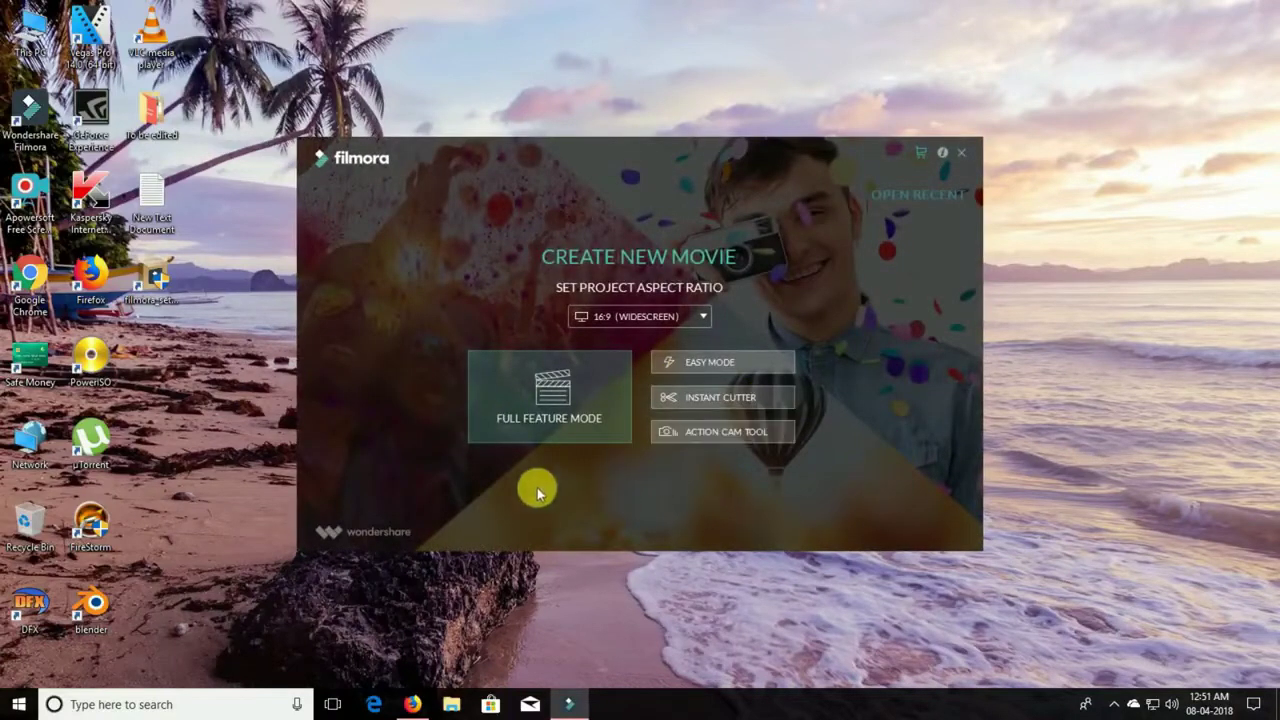
Enter Full Feature Mode for a new 16:9 movie and dismiss the Message Center.
{"action": "left_click", "coordinate": [552, 400]}
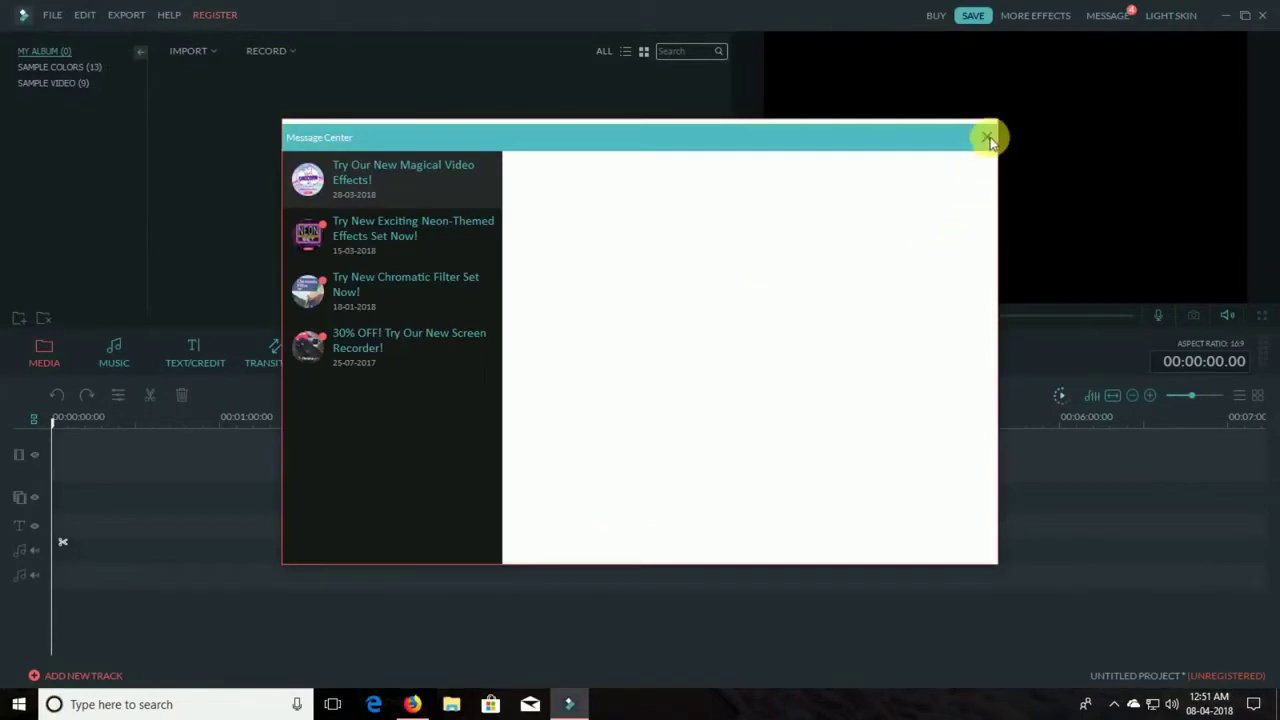
{"action": "left_click", "coordinate": [987, 138]}
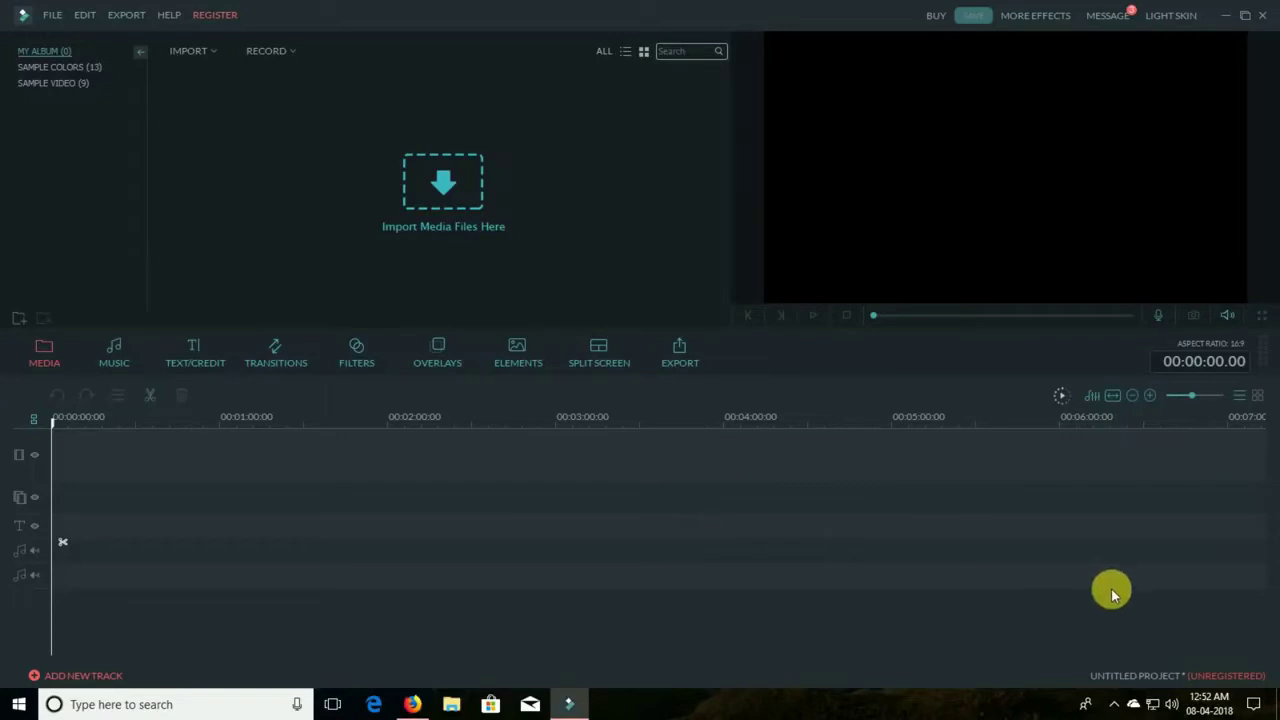
Disable the Ethernet adapter in the Windows network connections and return to the video editor.
{"action": "right_click", "coordinate": [1152, 706]}
{"action": "left_click", "coordinate": [1134, 685]}
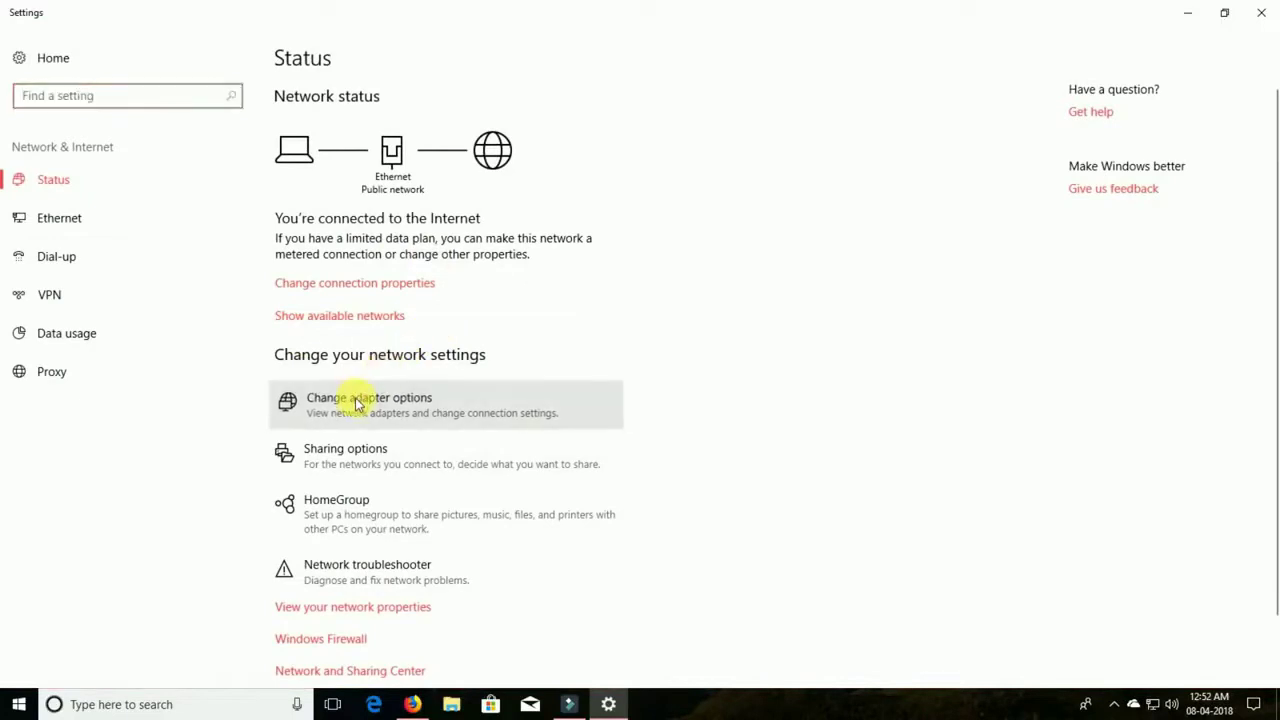
{"action": "left_click", "coordinate": [358, 401]}
{"action": "right_click", "coordinate": [297, 236]}
{"action": "left_click", "coordinate": [297, 237]}
{"action": "left_click", "coordinate": [1005, 124]}
{"action": "left_click", "coordinate": [1187, 12]}
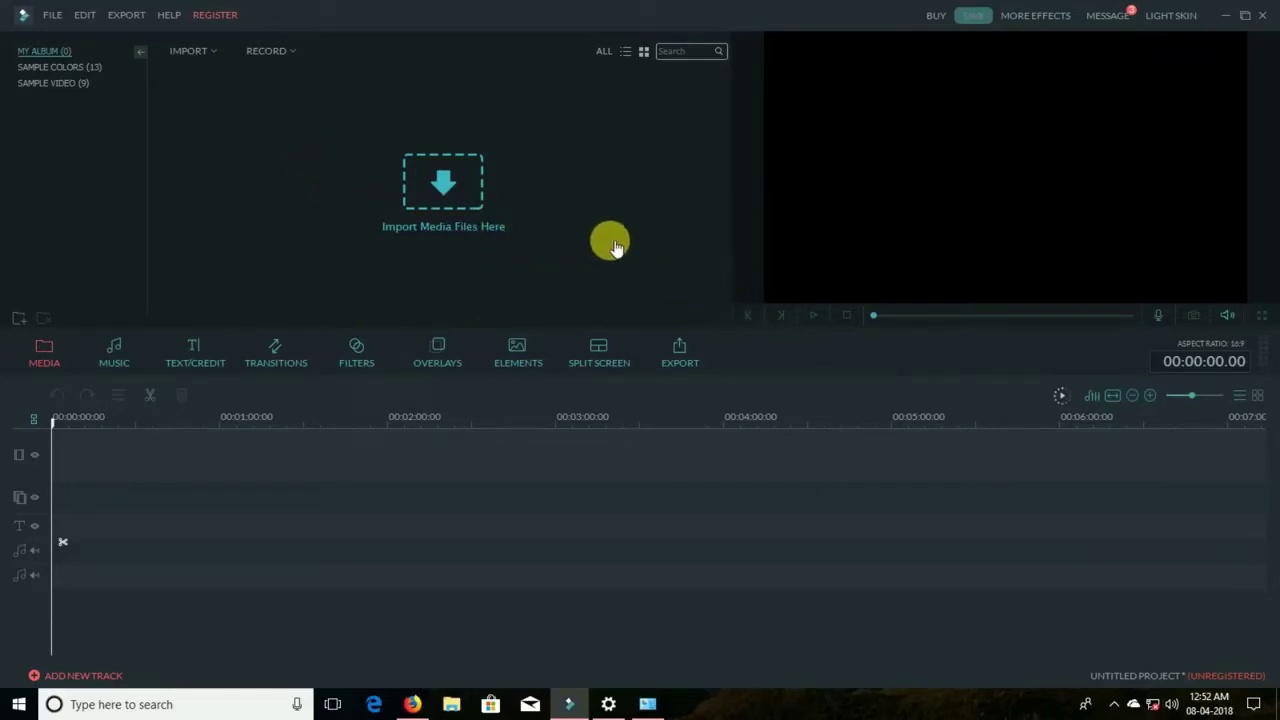
Import the song "01 - BB - Selfie Le Le Re [DJMaza.Info]" from New folder on New Volume (E:).
{"action": "left_click", "coordinate": [203, 55]}
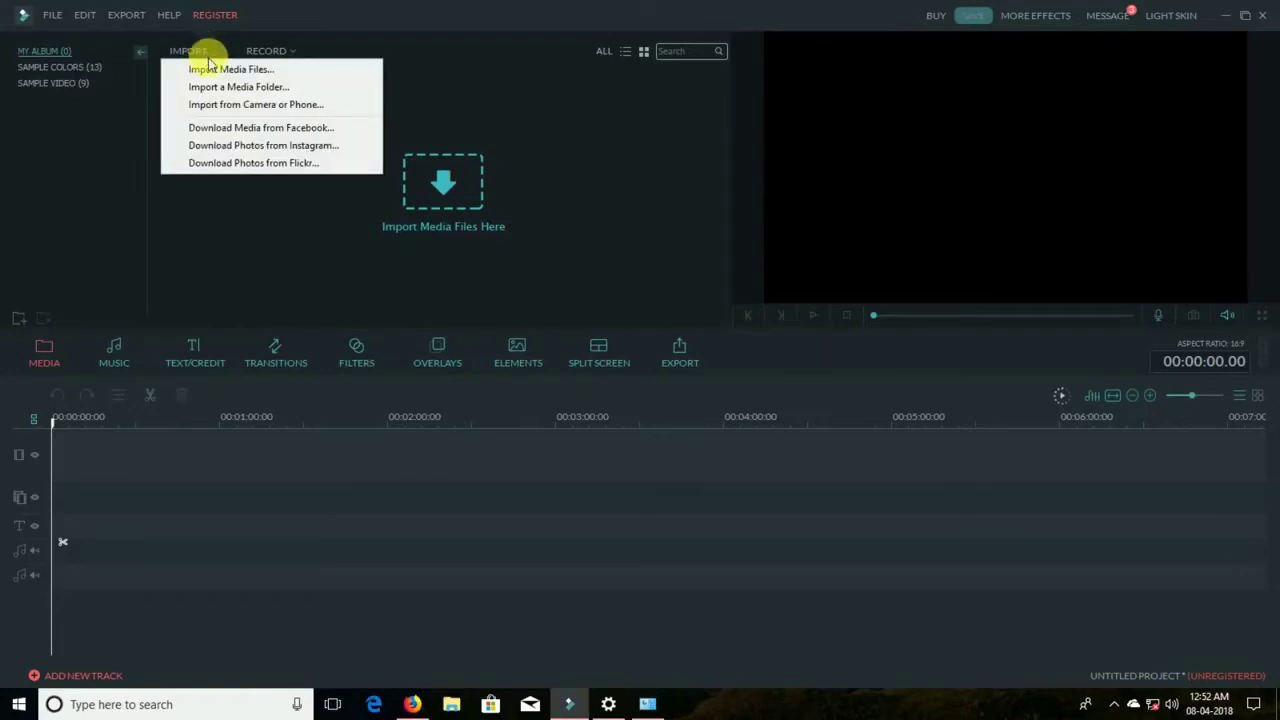
{"action": "left_click", "coordinate": [220, 75]}
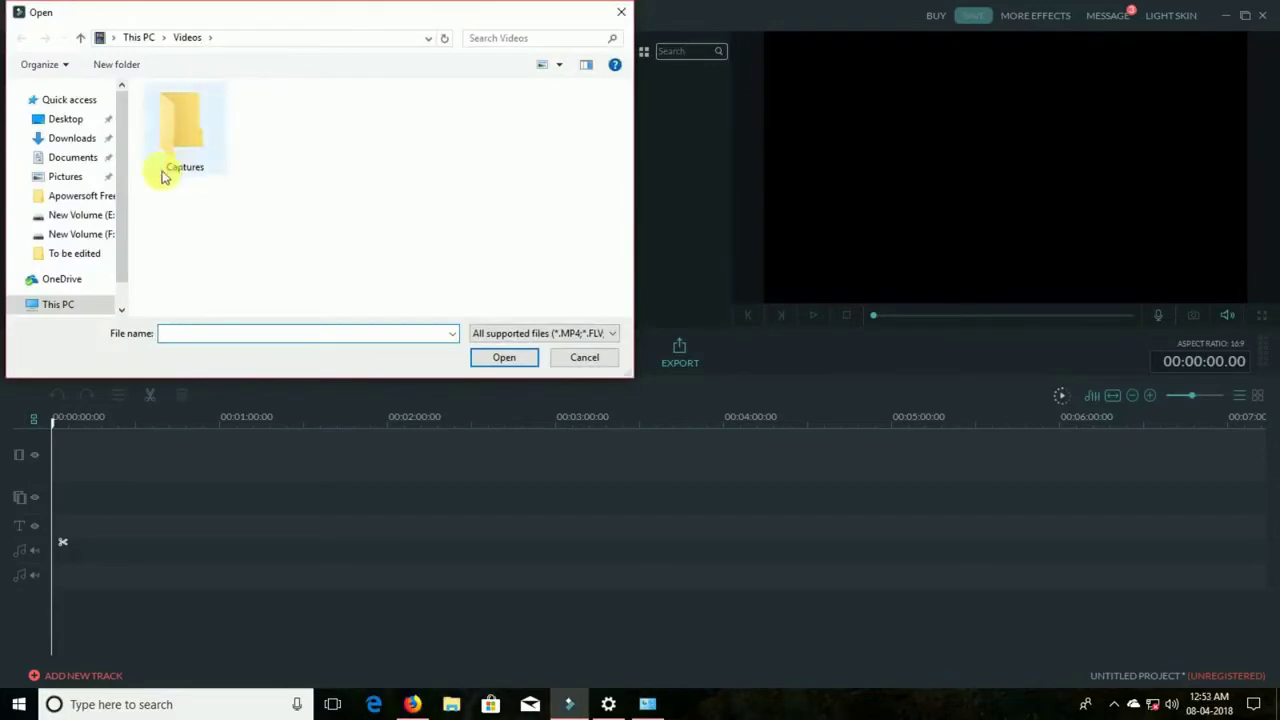
{"action": "left_click", "coordinate": [85, 236]}
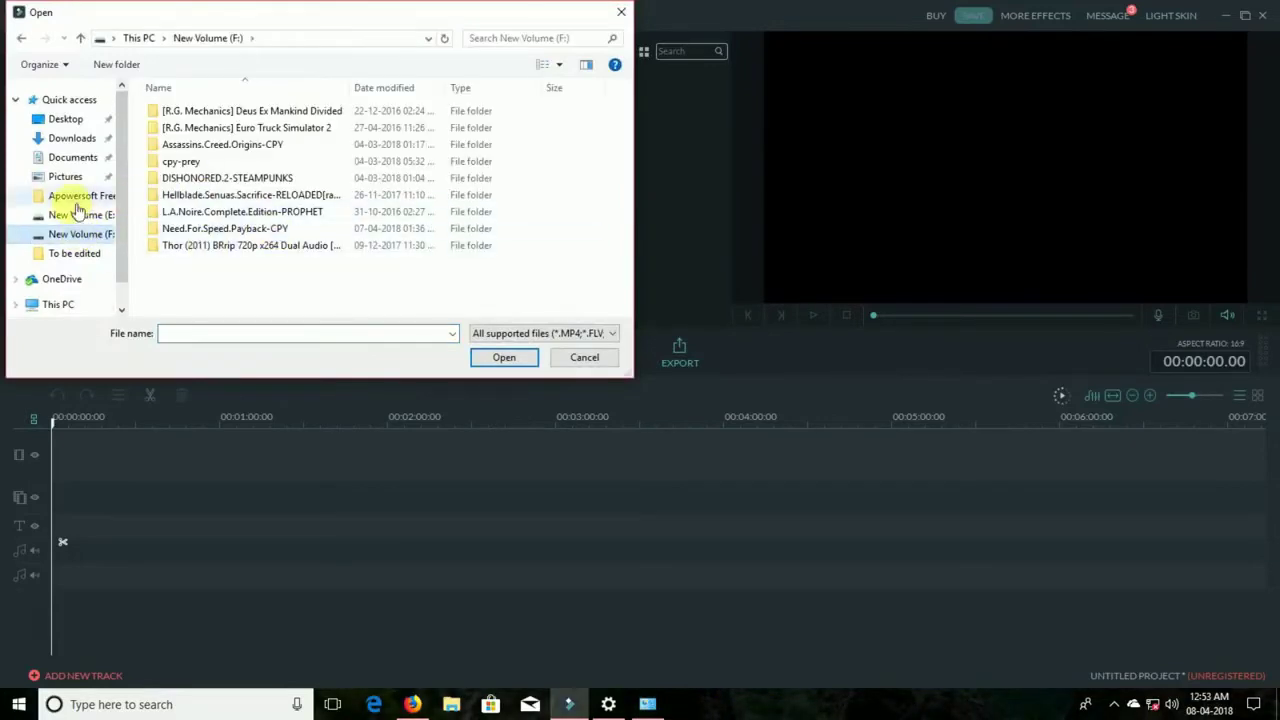
{"action": "left_click", "coordinate": [84, 215]}
{"action": "double_click", "coordinate": [205, 195]}
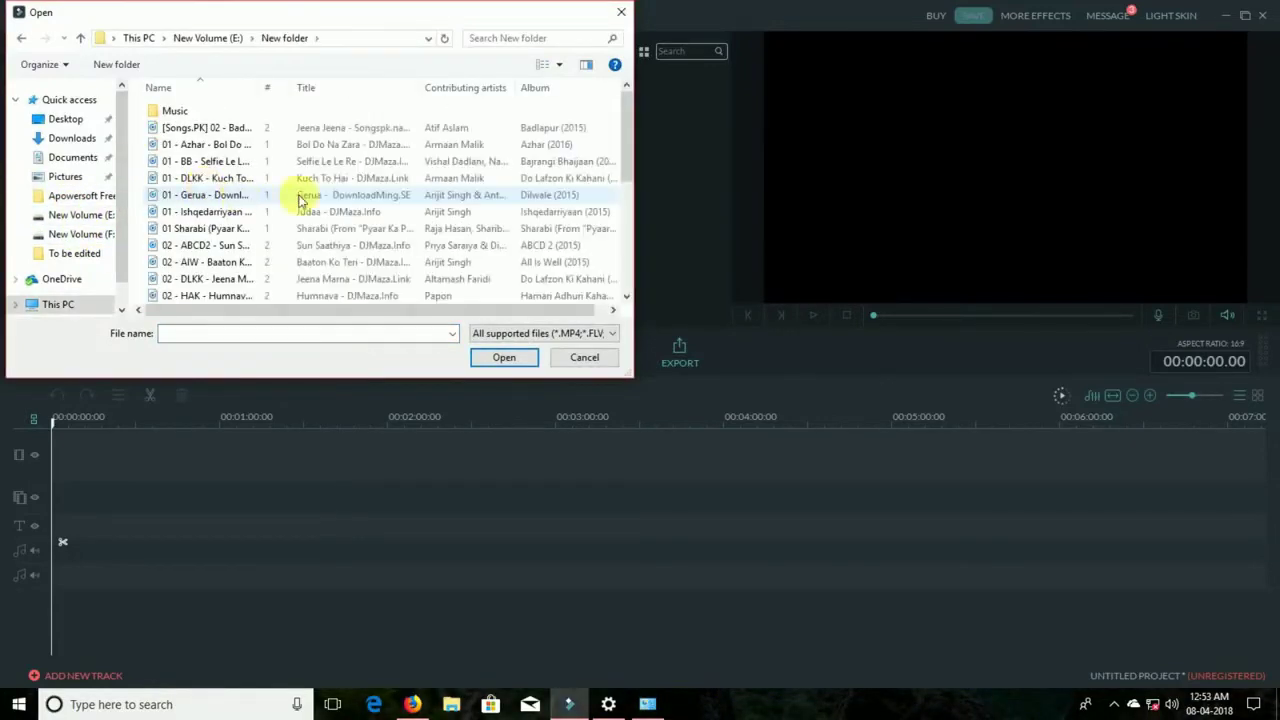
{"action": "left_click", "coordinate": [260, 165]}
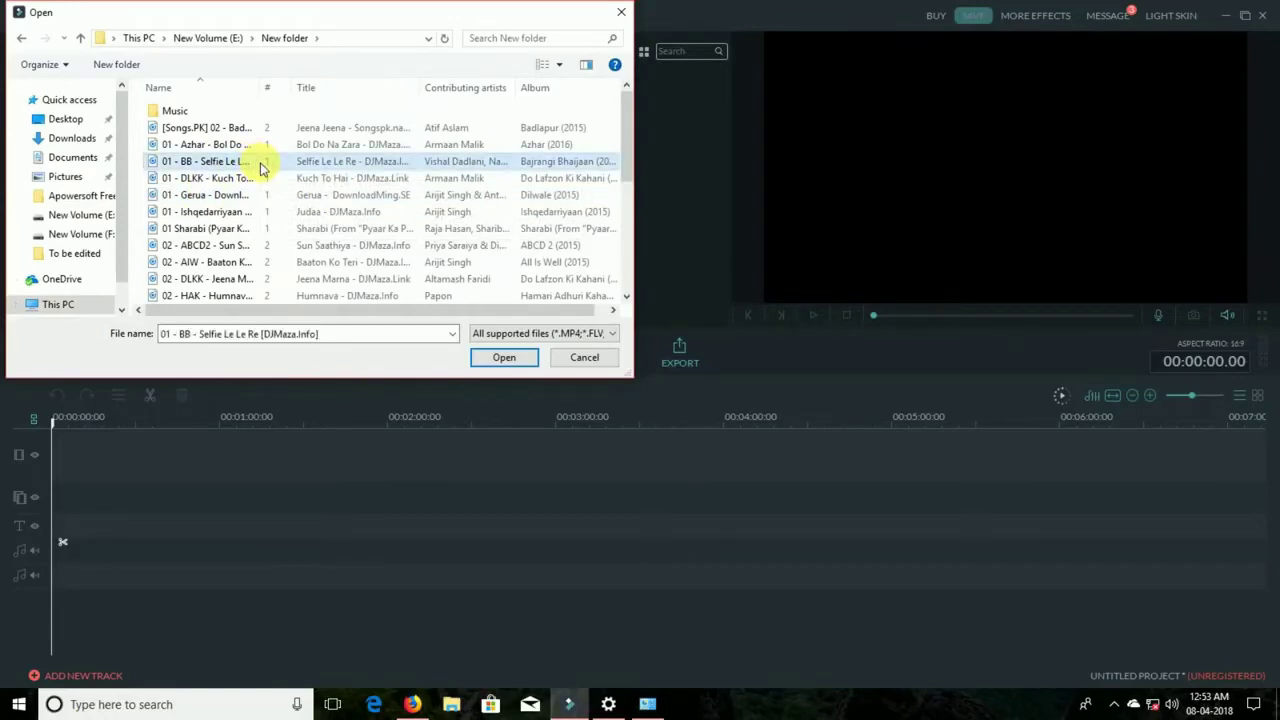
{"action": "left_click", "coordinate": [501, 359]}
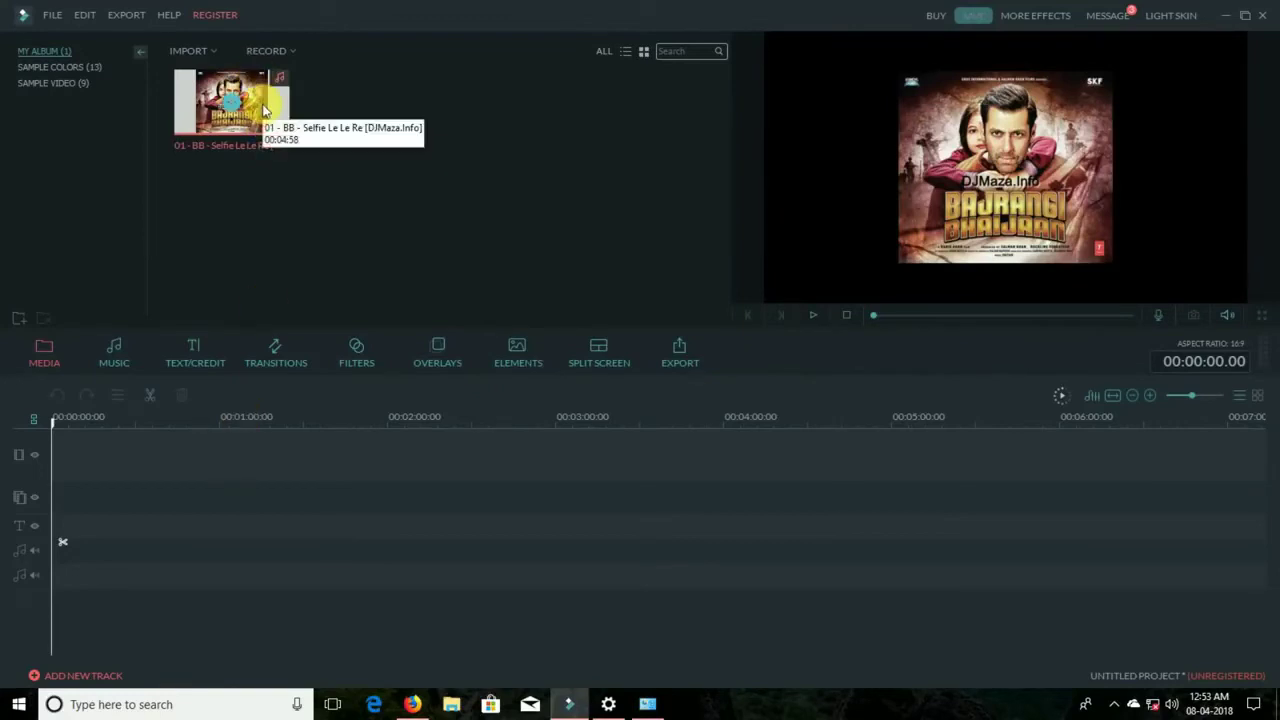
Preview the imported song briefly, stop playback, and place it at the start of the first audio track.
{"action": "double_click", "coordinate": [264, 111]}
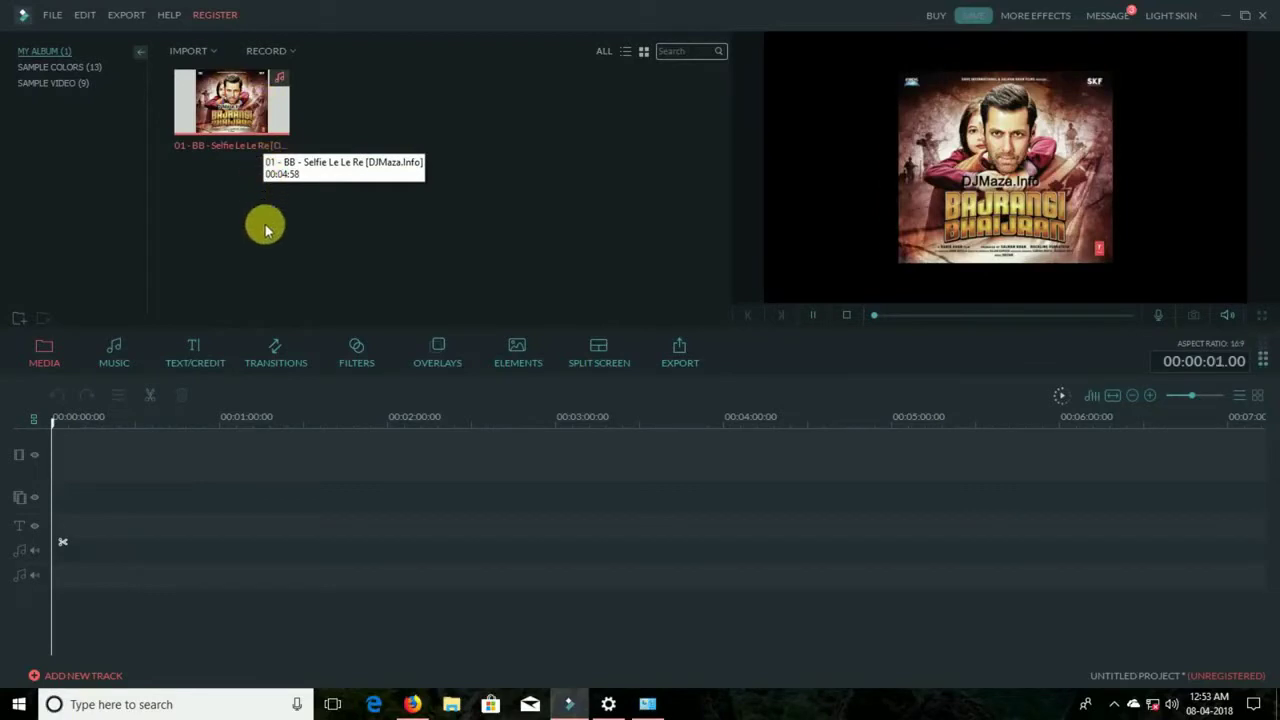
{"action": "left_click", "coordinate": [812, 314]}
{"action": "left_click", "coordinate": [254, 108]}
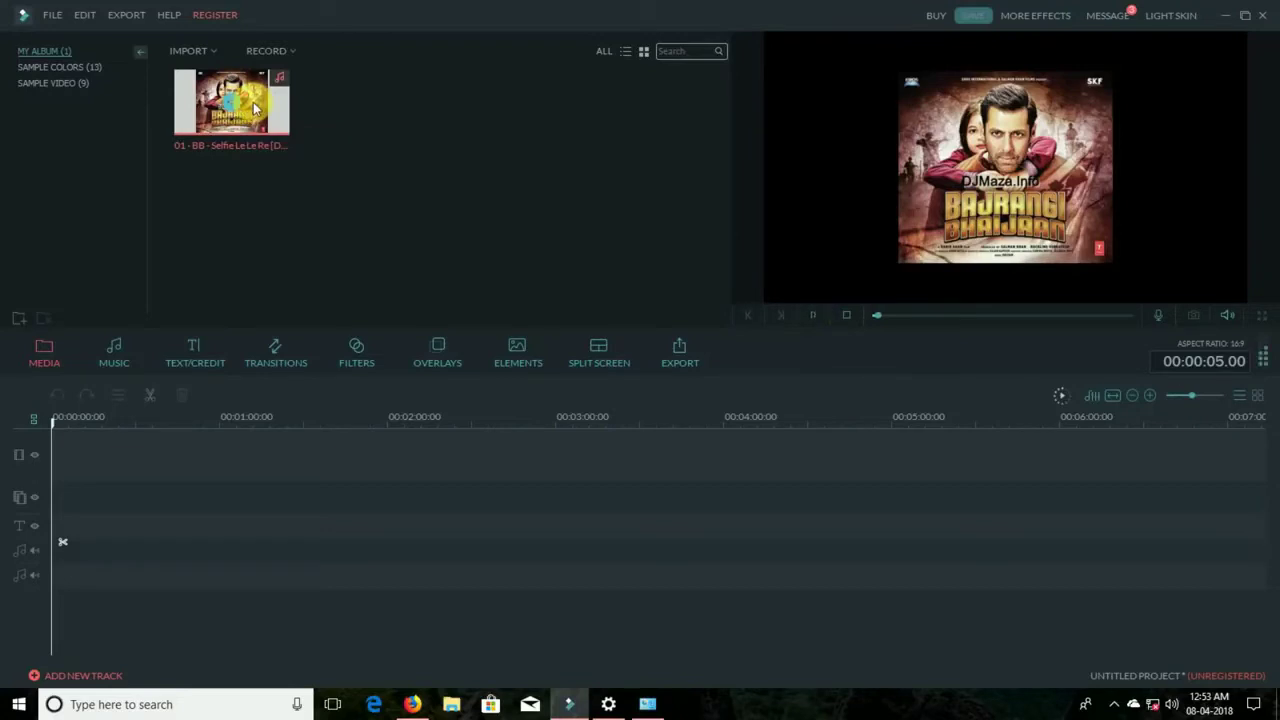
{"action": "left_click", "coordinate": [813, 312]}
{"action": "left_click_drag", "start_coordinate": [265, 120], "coordinate": [57, 491]}
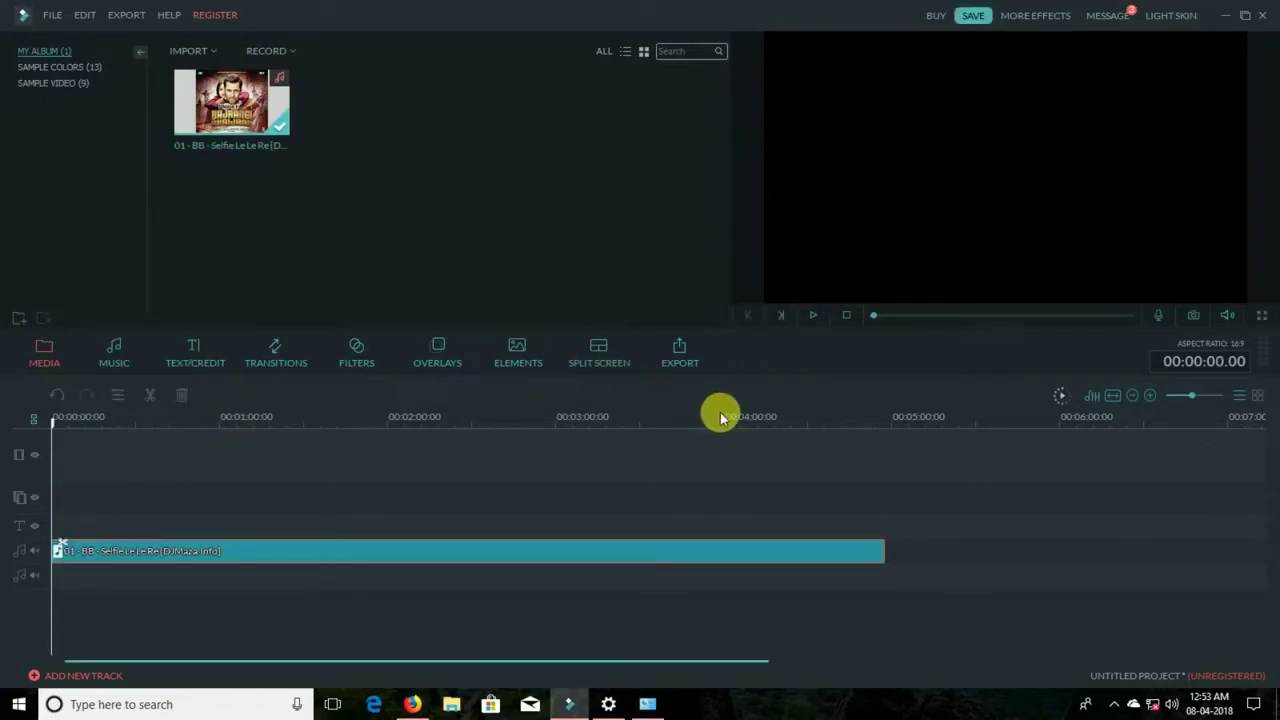
Start an export to view the trial notice and the software registration form, then close both.
{"action": "left_click", "coordinate": [692, 360]}
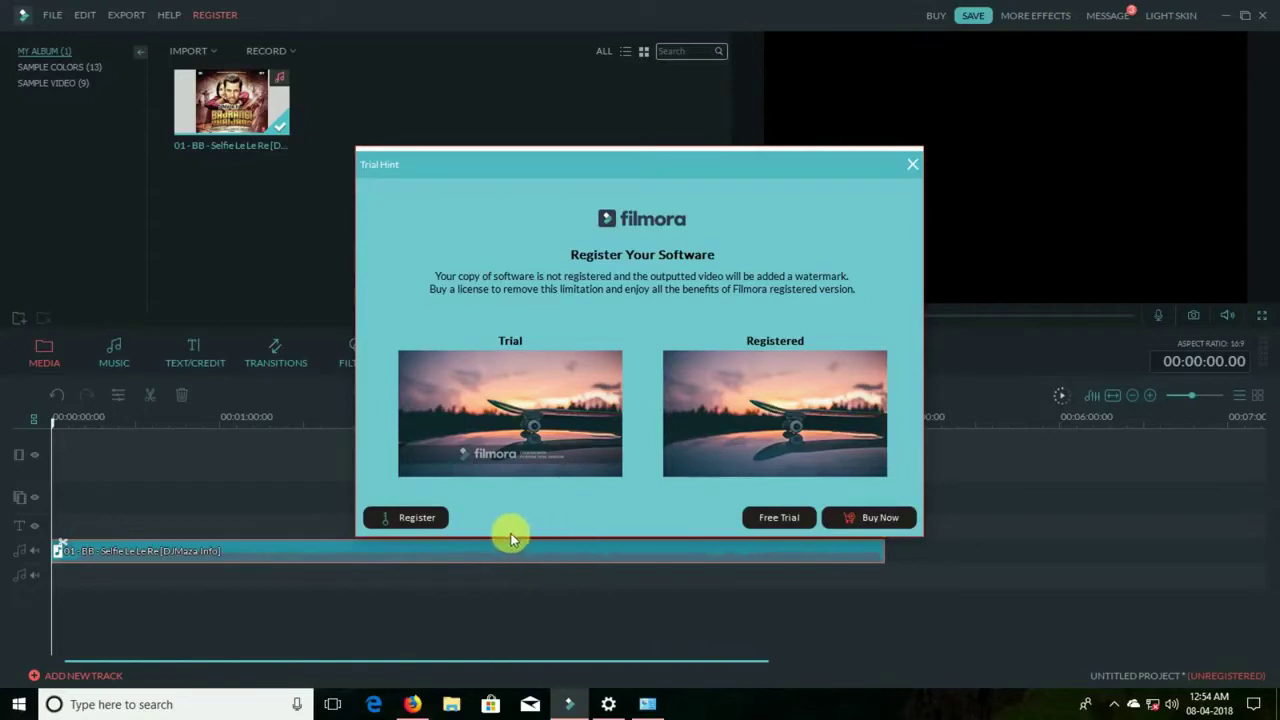
{"action": "left_click", "coordinate": [427, 517]}
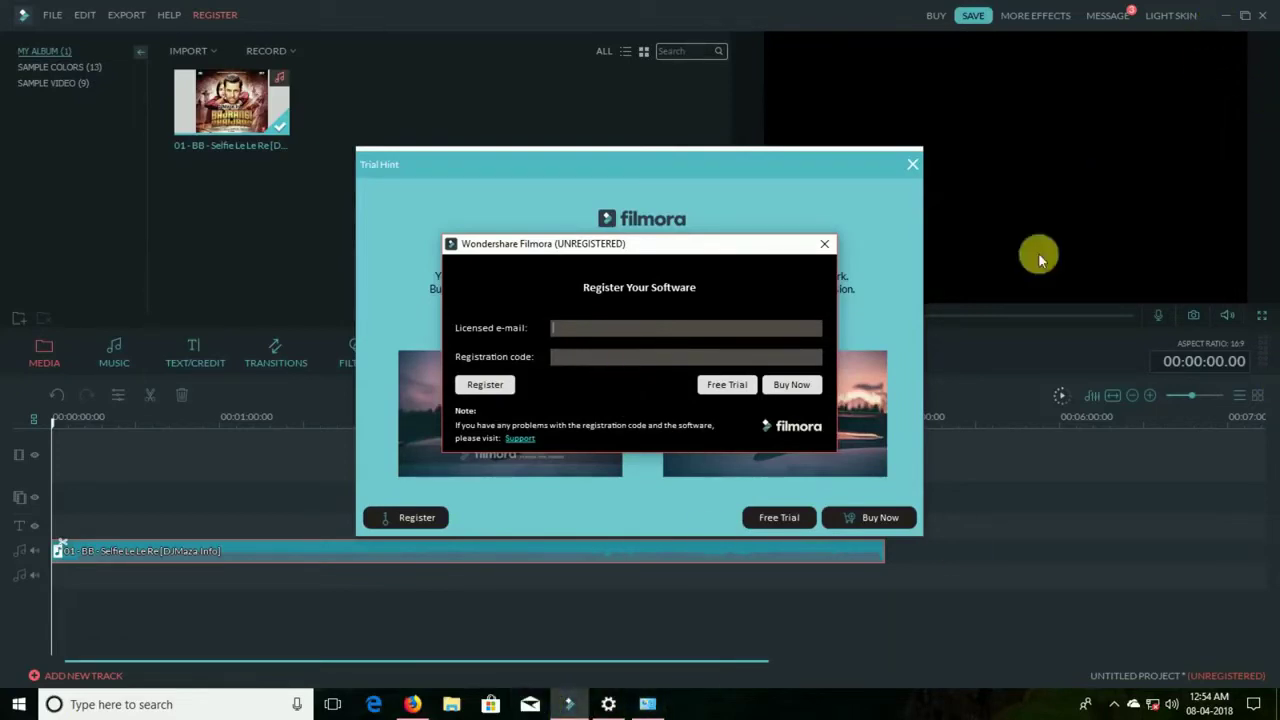
{"action": "left_click", "coordinate": [824, 243]}
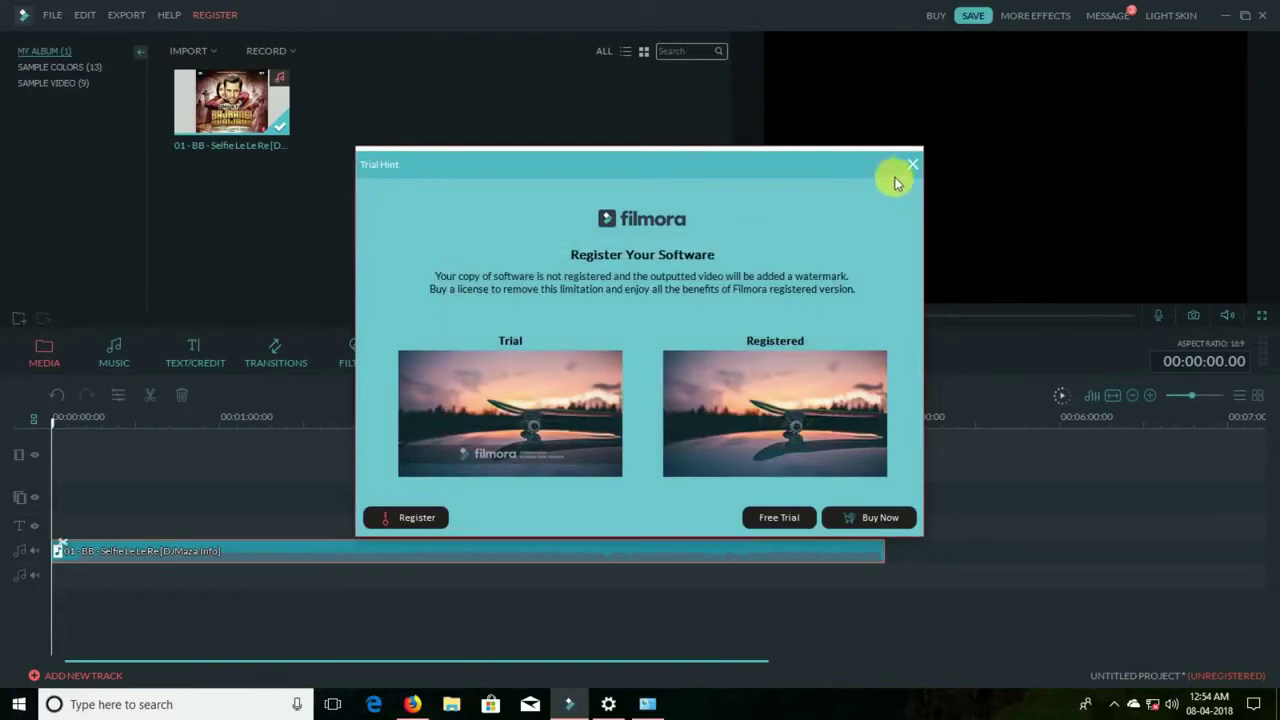
{"action": "left_click", "coordinate": [911, 162]}
Open New Text Document from the desktop and place its window over the lower part of Filmora.
{"action": "left_click", "coordinate": [1229, 15]}
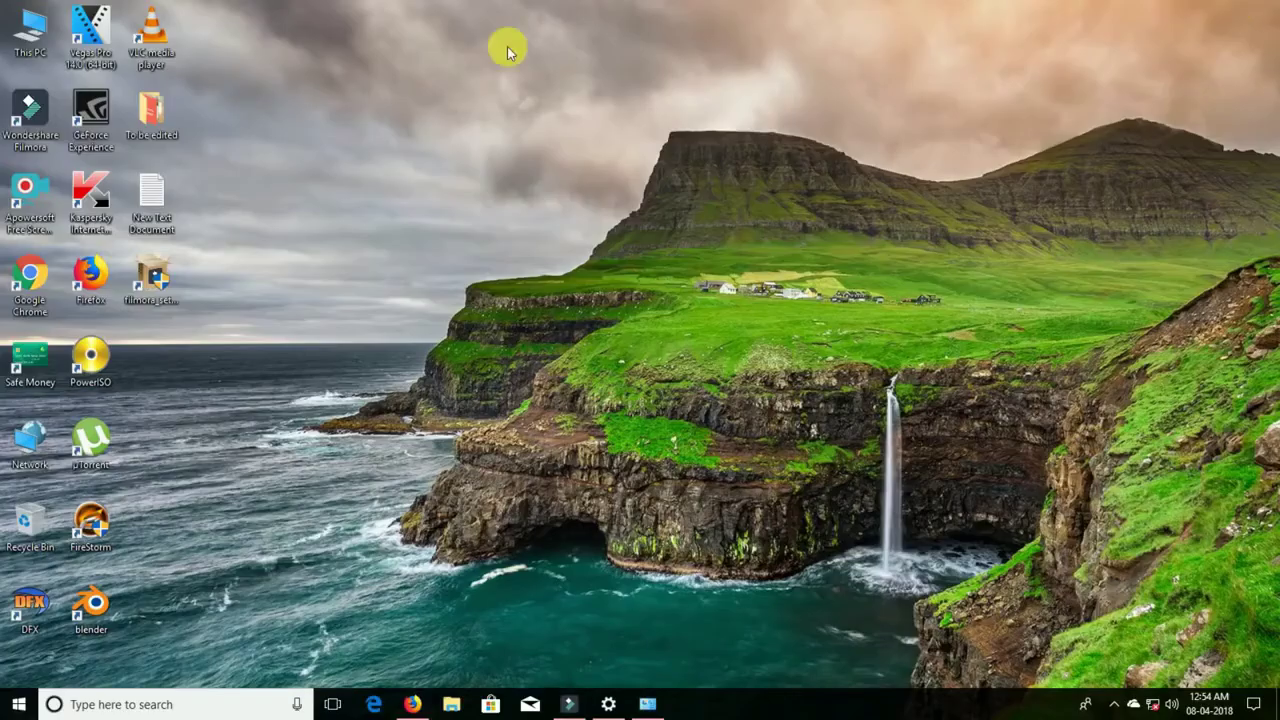
{"action": "double_click", "coordinate": [152, 200]}
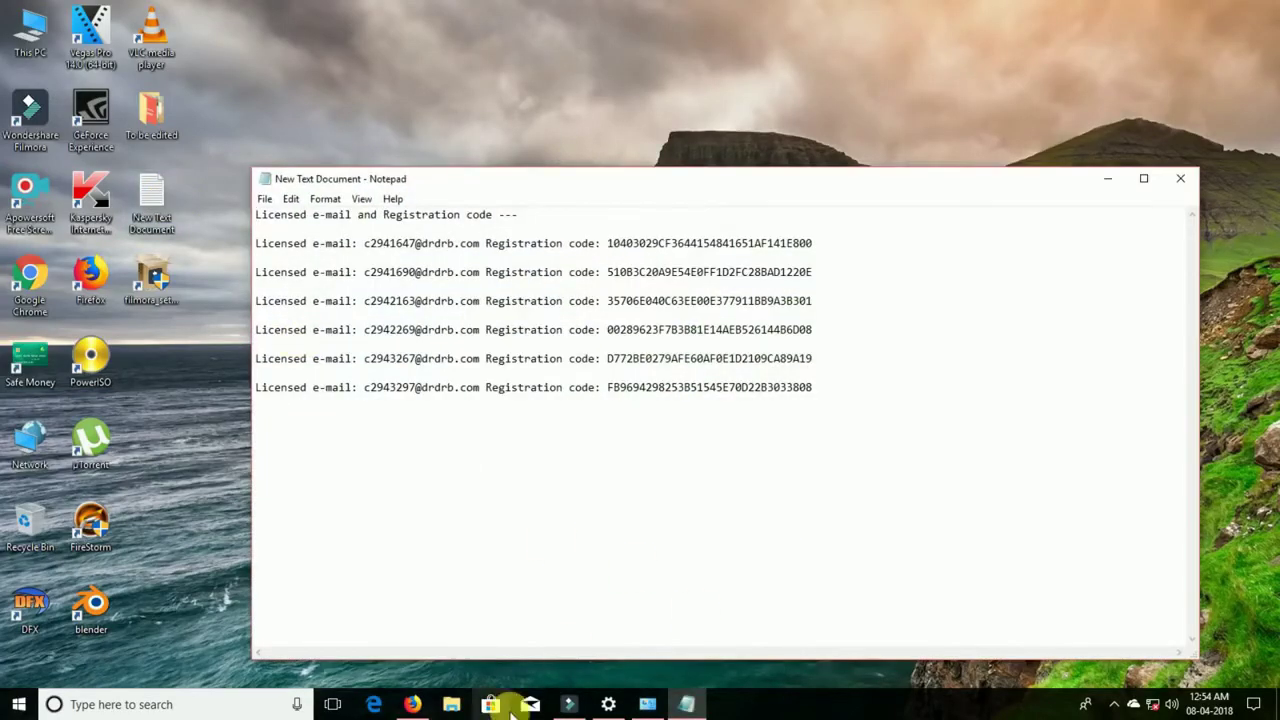
{"action": "left_click", "coordinate": [569, 704]}
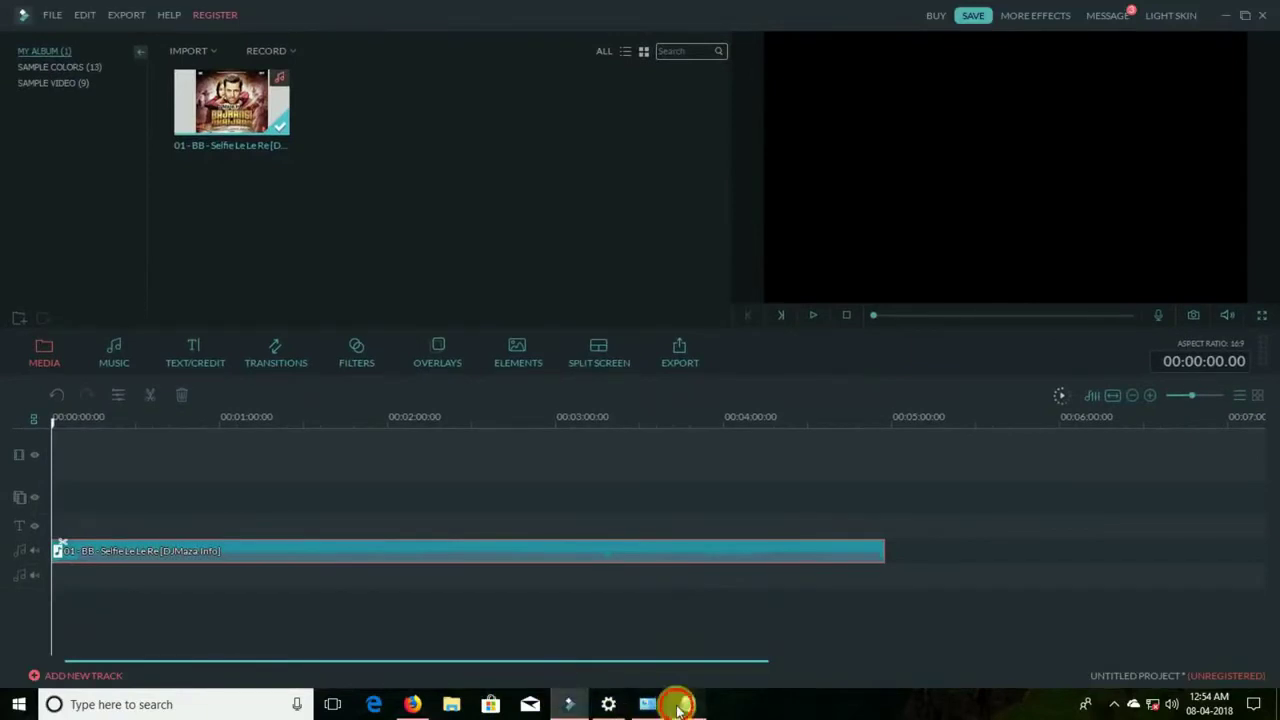
{"action": "left_click", "coordinate": [686, 704]}
{"action": "left_click_drag", "start_coordinate": [780, 180], "coordinate": [743, 509]}
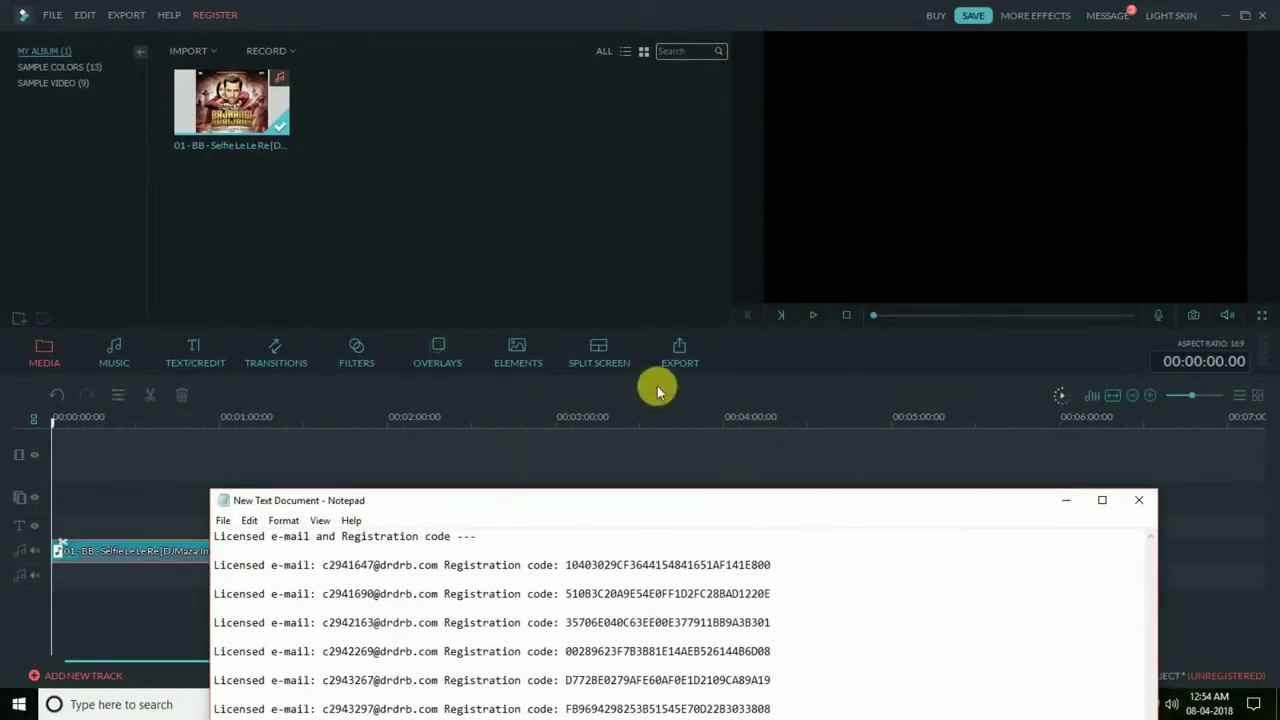
Reopen the registration form through export and reposition the Notepad window just below it.
{"action": "left_click", "coordinate": [686, 349]}
{"action": "left_click", "coordinate": [437, 519]}
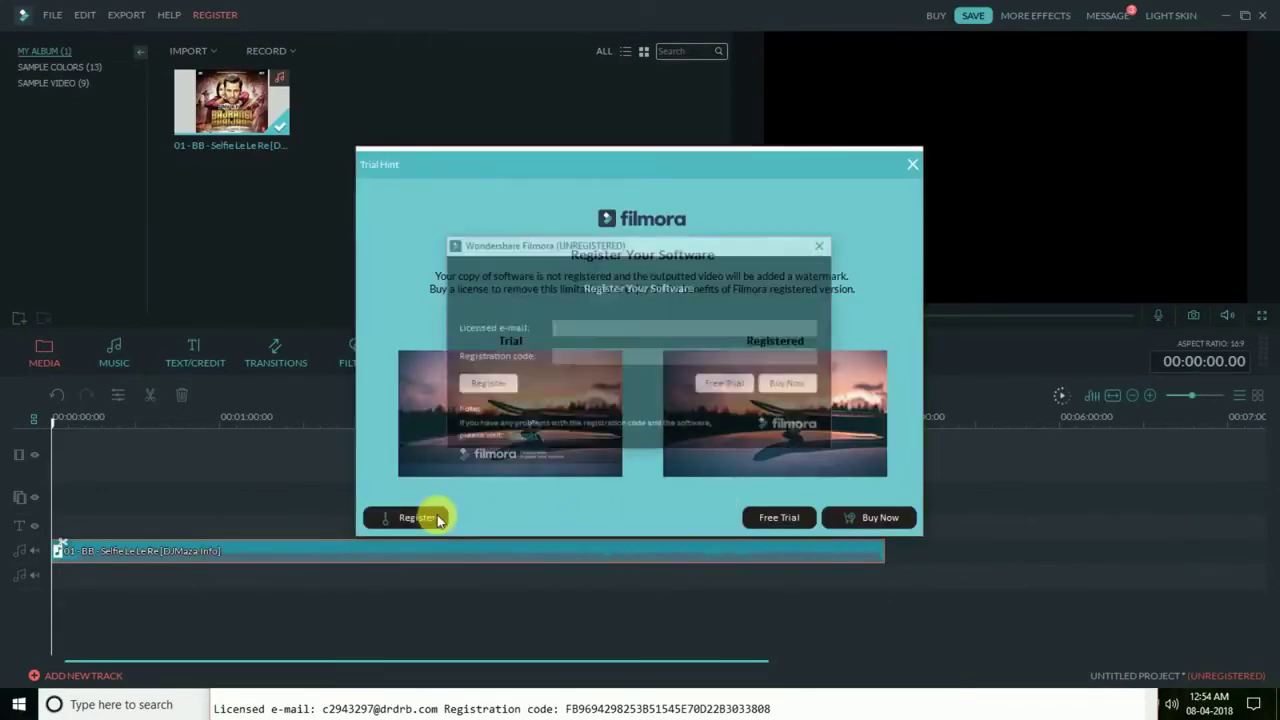
{"action": "left_click_drag", "start_coordinate": [585, 709], "coordinate": [668, 619]}
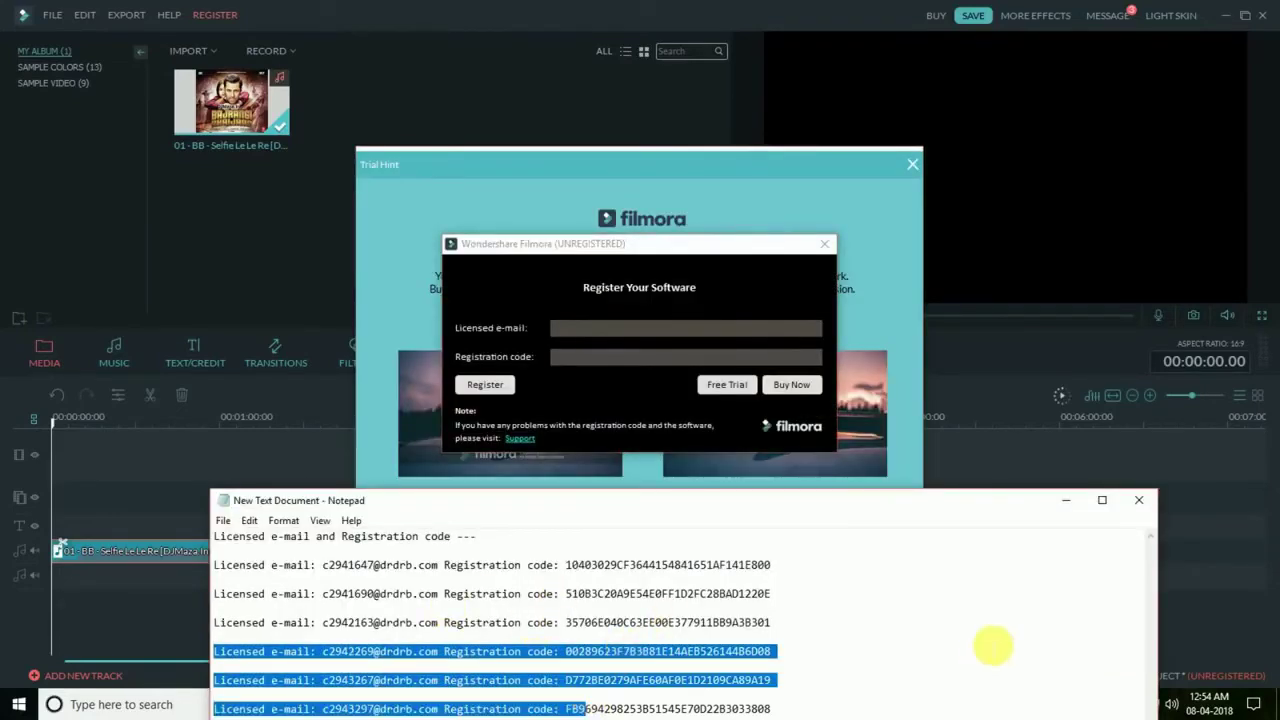
{"action": "left_click_drag", "start_coordinate": [920, 497], "coordinate": [1008, 471]}
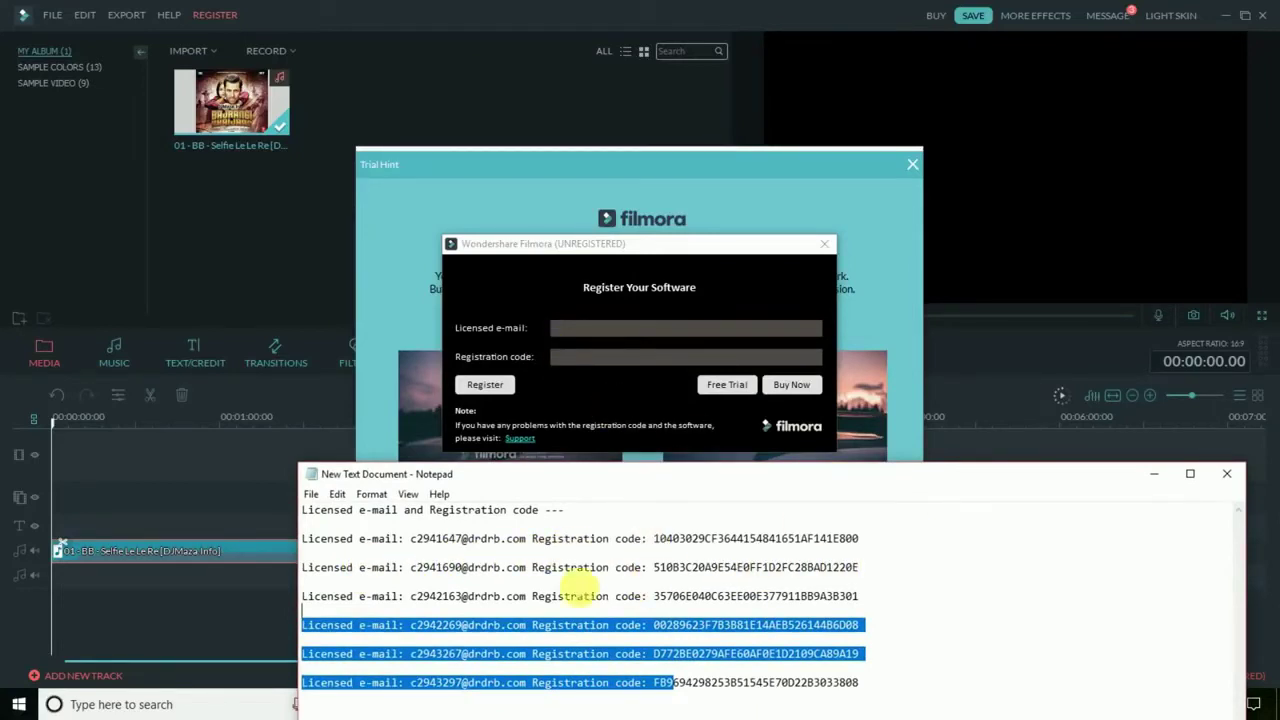
Copy the first licensed e-mail from the text document into the registration form's Licensed e-mail field.
{"action": "left_click_drag", "start_coordinate": [410, 539], "coordinate": [528, 540]}
{"action": "key", "text": "ctrl+c"}
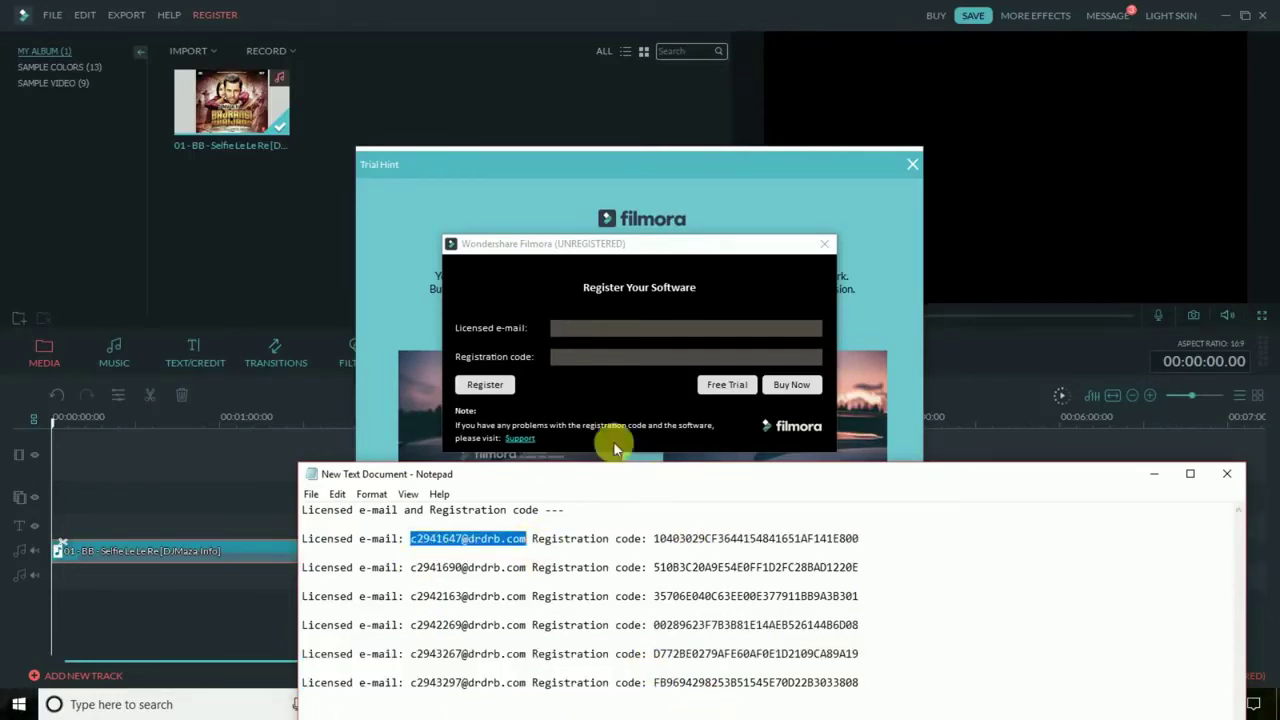
{"action": "left_click", "coordinate": [599, 335]}
{"action": "key", "text": "ctrl+v"}
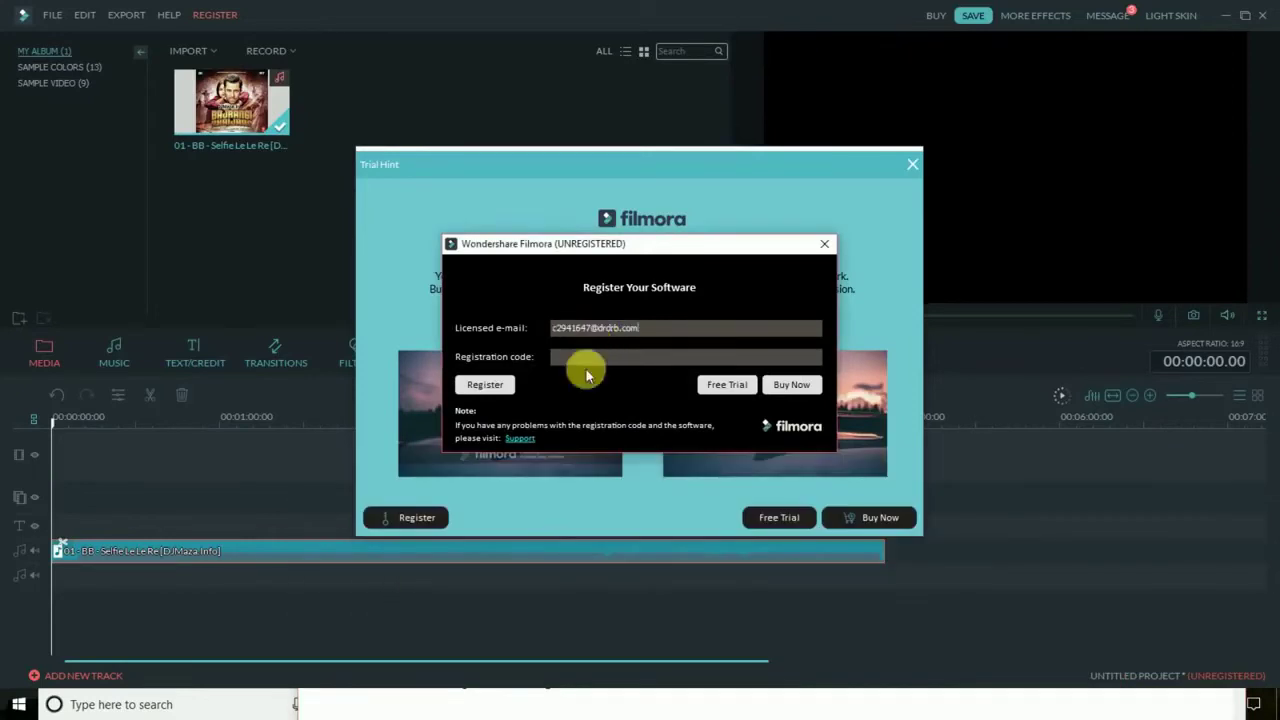
Copy the matching registration code into the Registration code field and complete the software registration.
{"action": "left_click", "coordinate": [500, 694]}
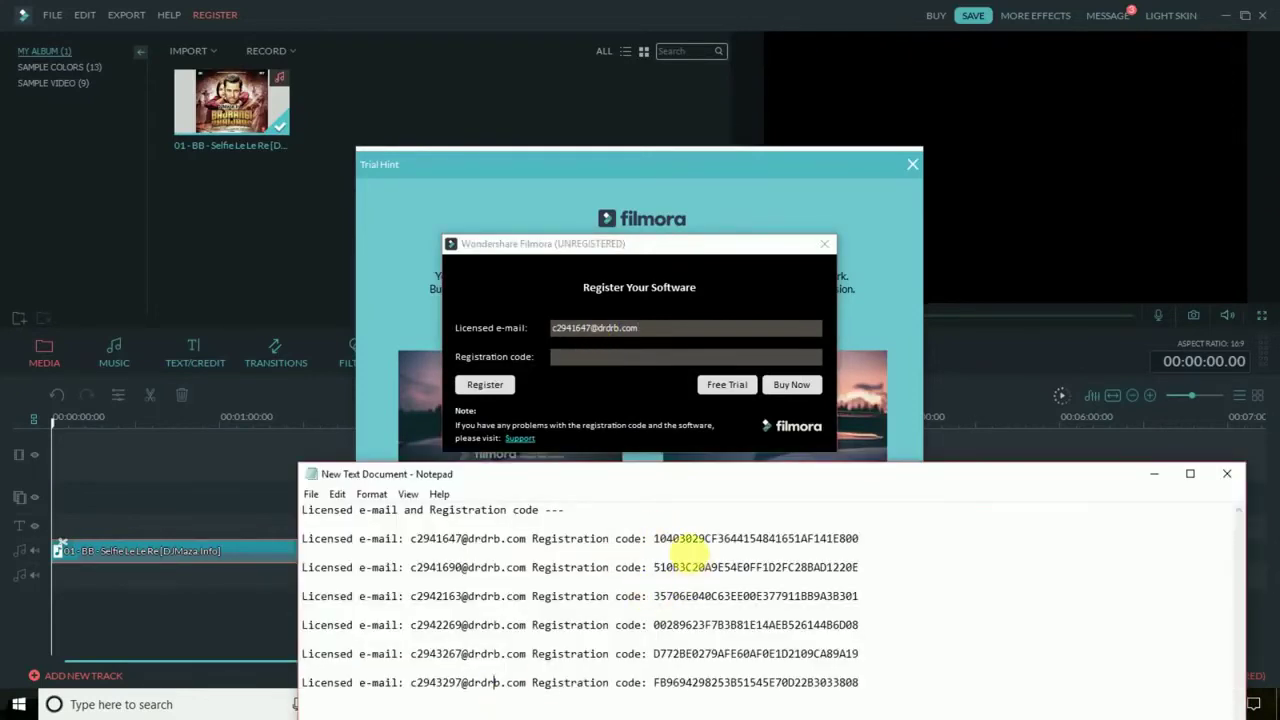
{"action": "left_click_drag", "start_coordinate": [655, 538], "coordinate": [862, 538]}
{"action": "key", "text": "ctrl+c"}
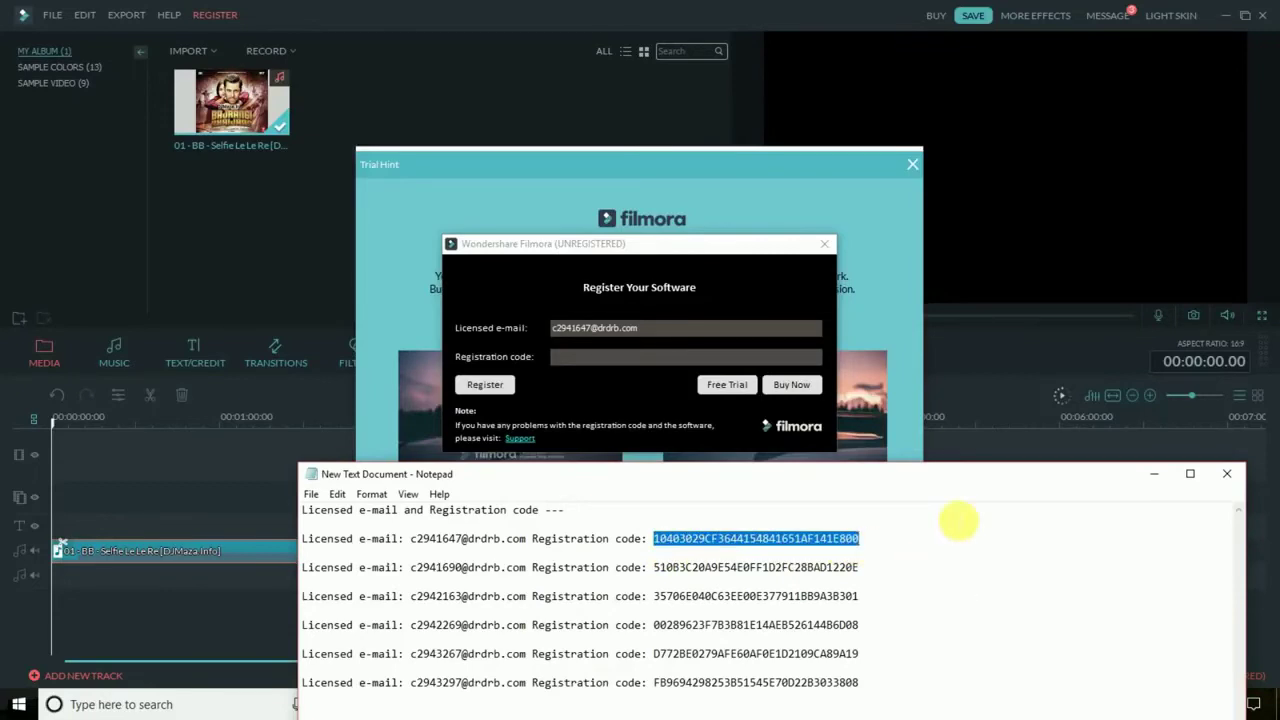
{"action": "left_click", "coordinate": [663, 360]}
{"action": "key", "text": "ctrl+v"}
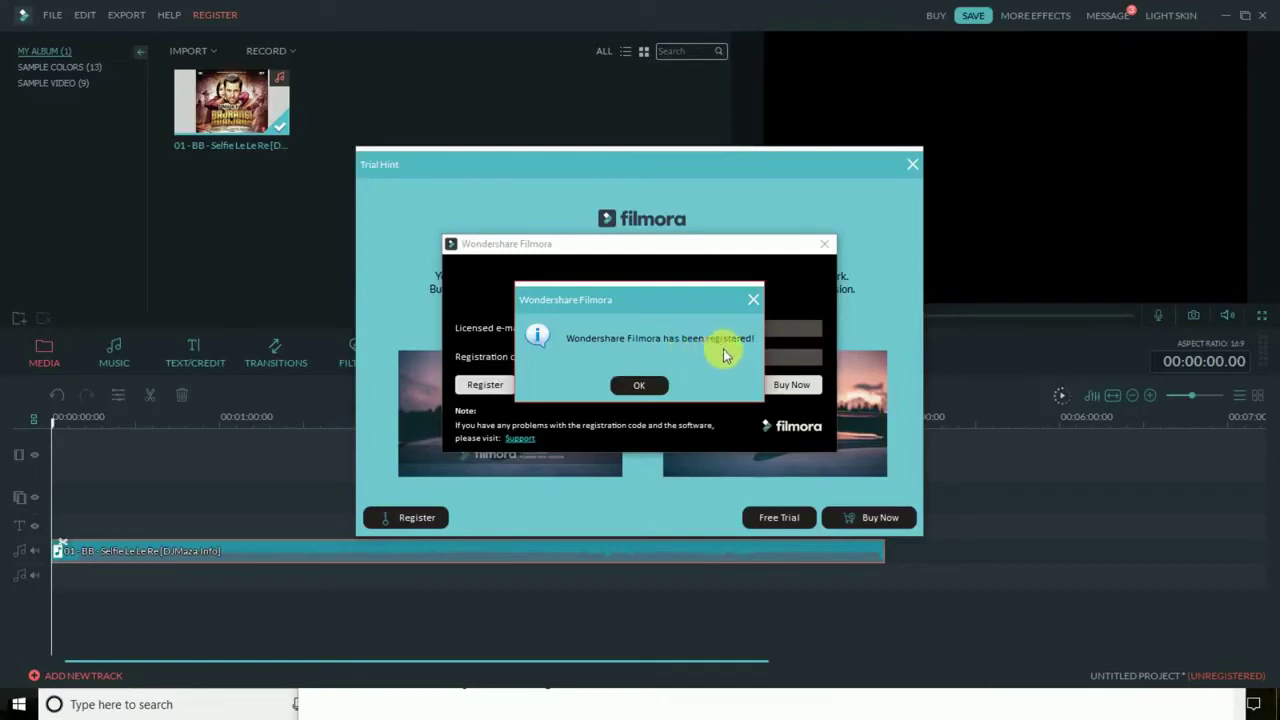
{"action": "left_click", "coordinate": [639, 386]}
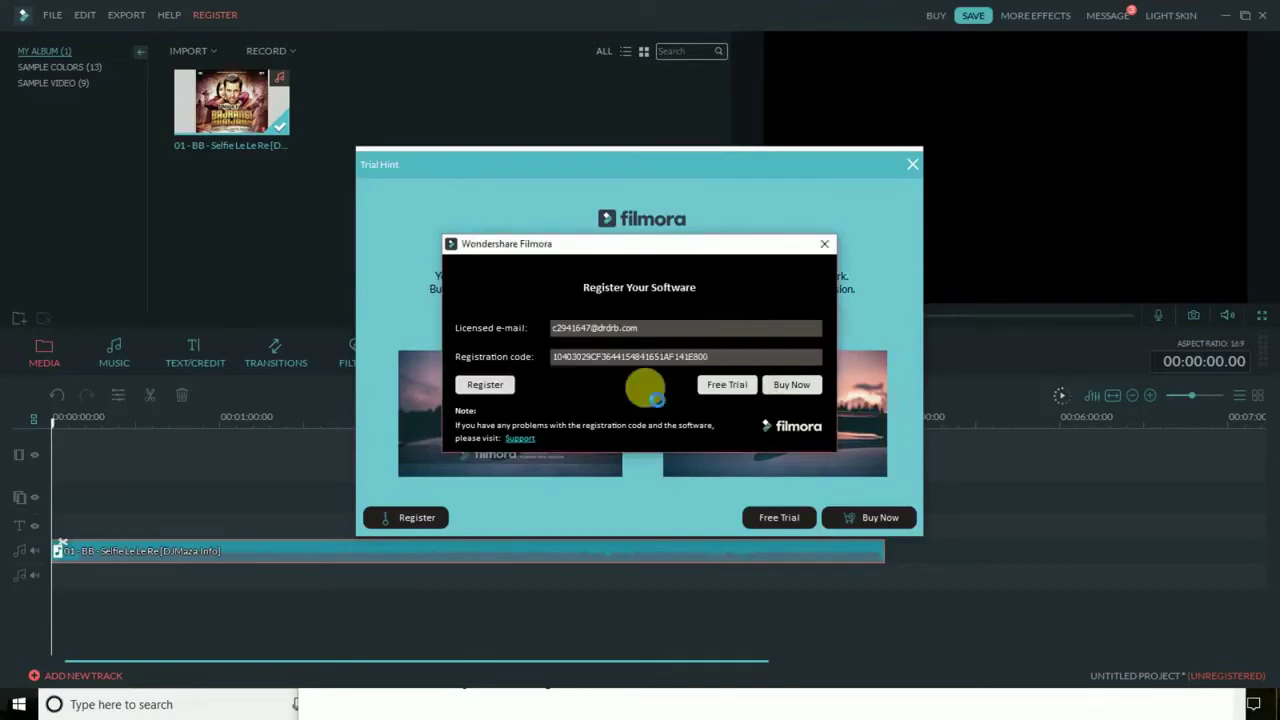
Clear away the Filmora web page, the Output dialog and the text document to return to the project.
{"action": "left_click", "coordinate": [345, 13]}
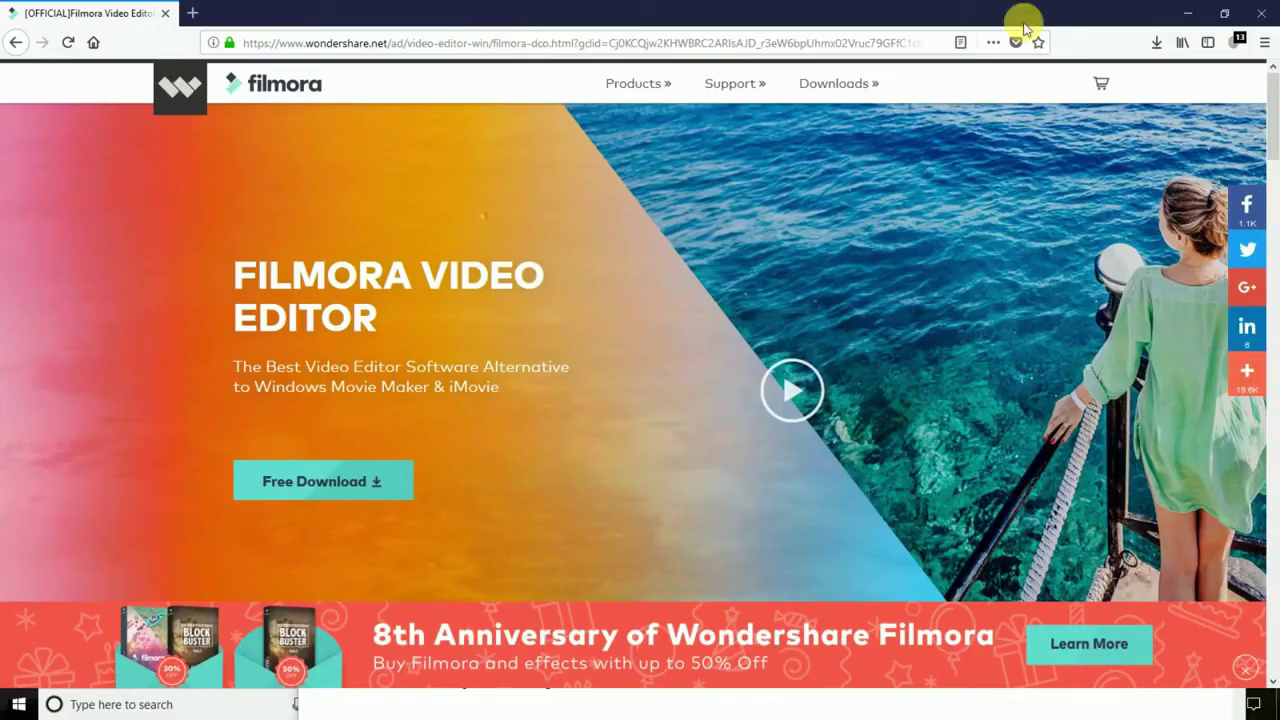
{"action": "left_click", "coordinate": [1187, 13]}
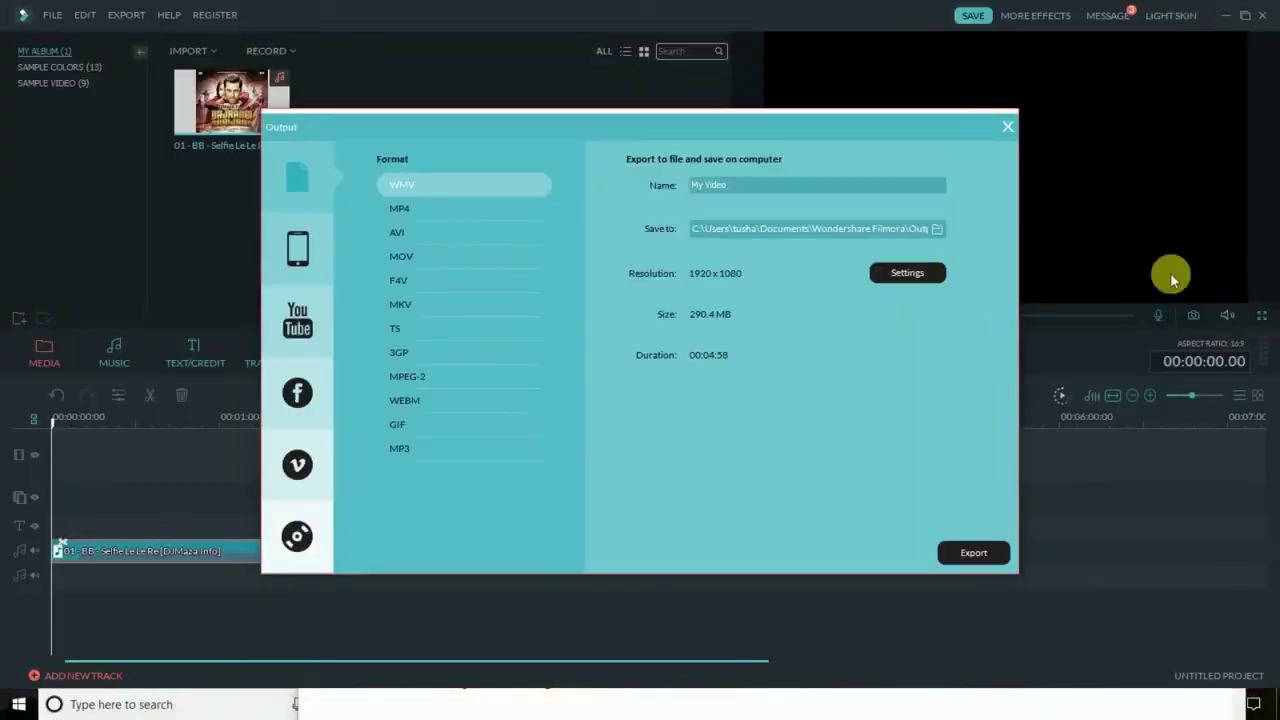
{"action": "left_click", "coordinate": [1009, 127]}
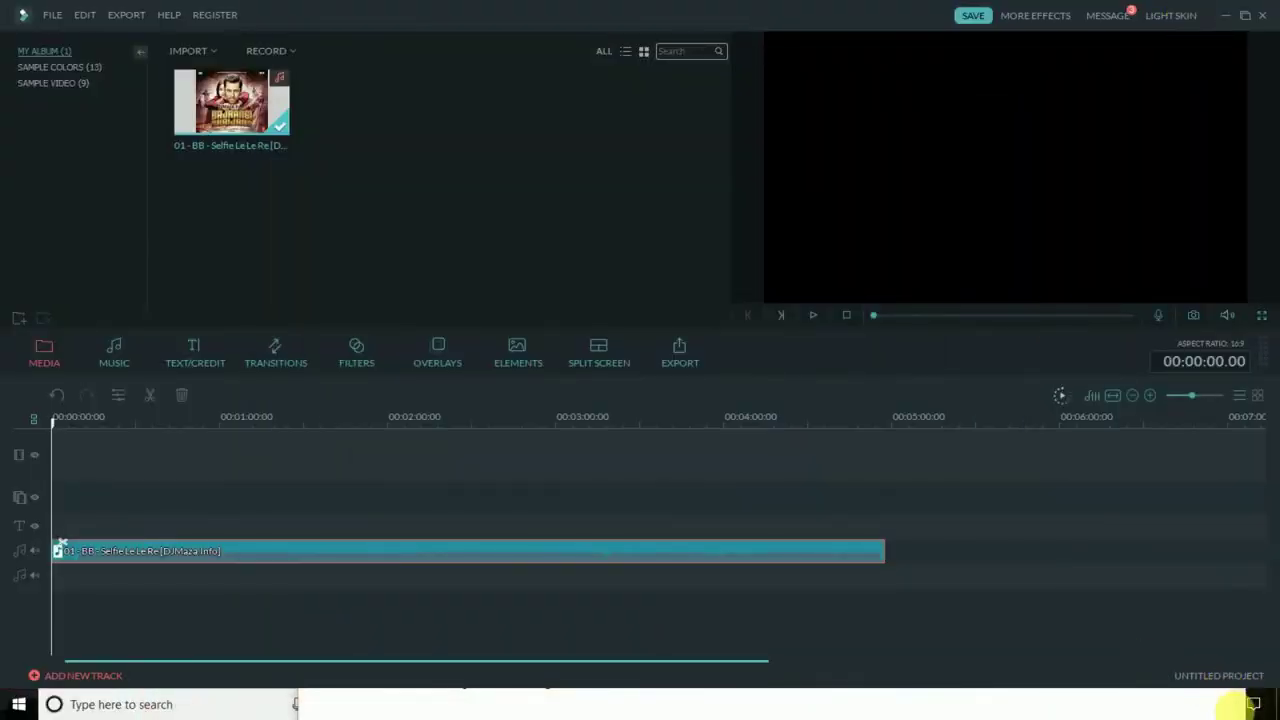
{"action": "left_click", "coordinate": [1226, 472]}
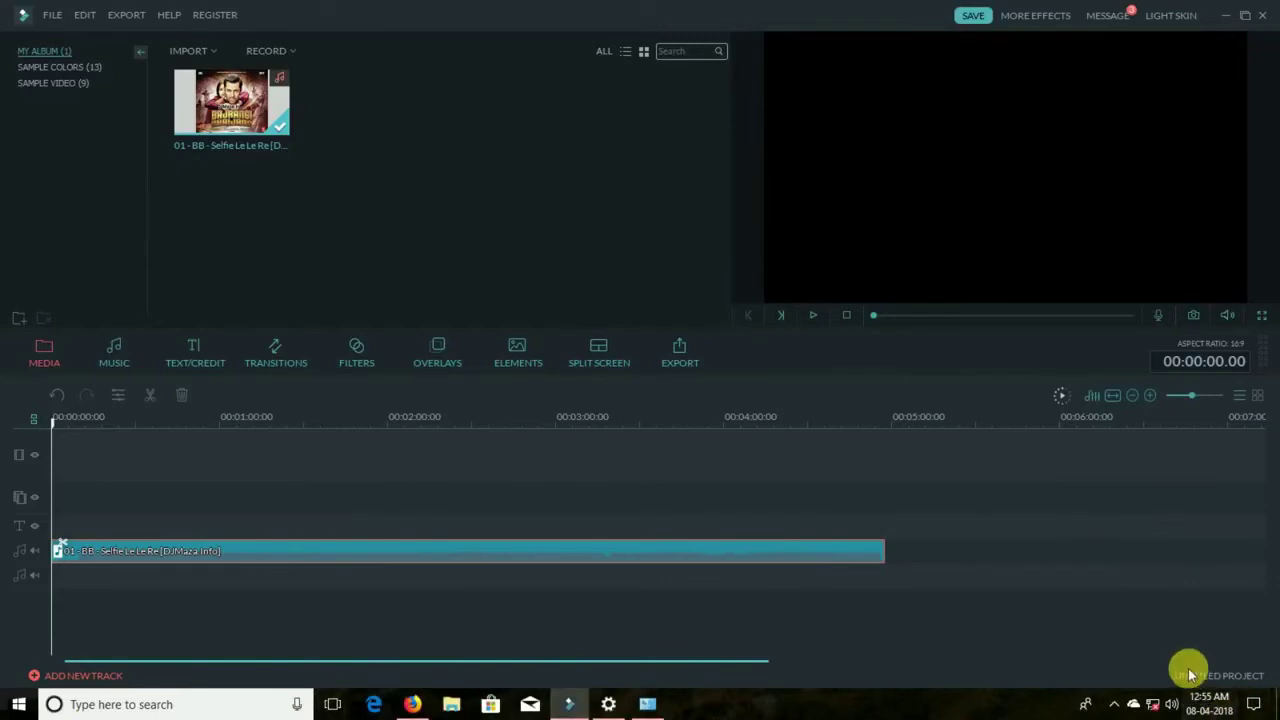